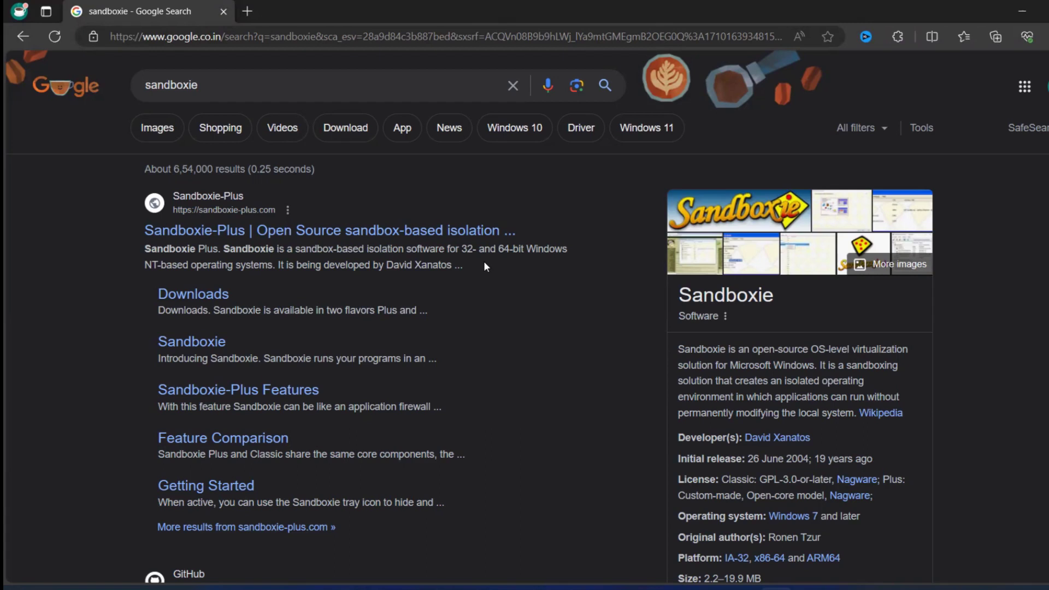
Search Windows for 'sanbox' to bring up Windows Sandbox as the best match
{"action": "key", "text": "super"}
{"action": "type", "text": "sanbox"}
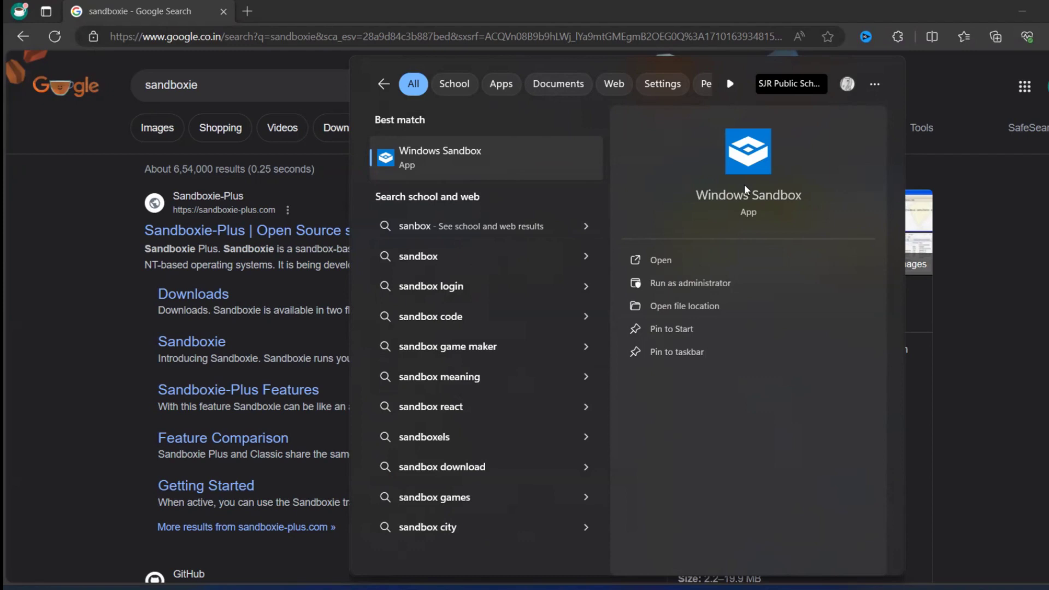
Close the Windows search panel to return to the Google results for sandboxie
{"action": "left_click", "coordinate": [89, 230]}
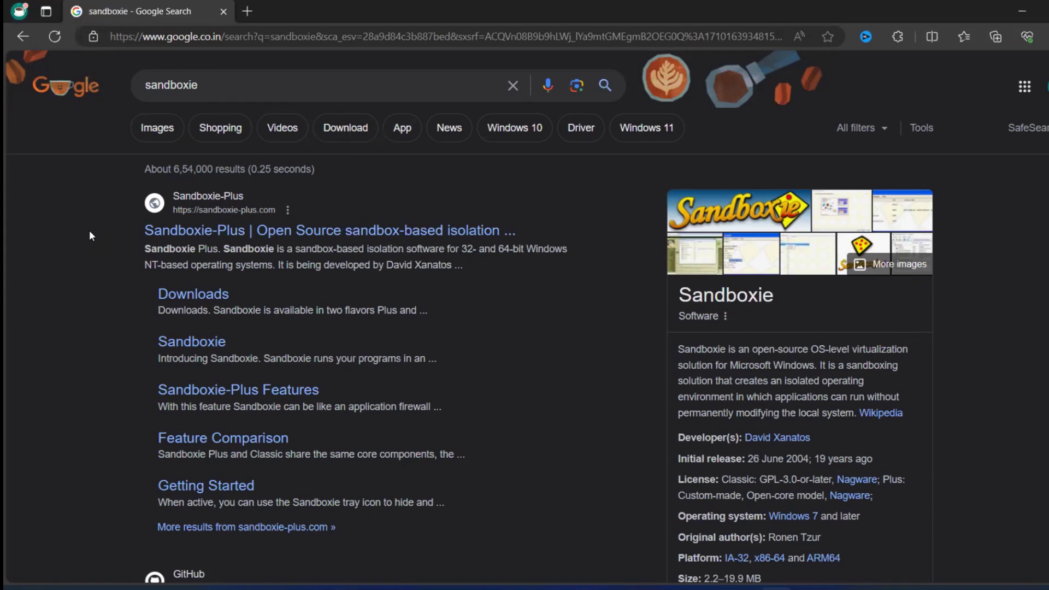
Go to the official Sandboxie-Plus site's Downloads page and scroll to the Stable Builds links
{"action": "left_click", "coordinate": [240, 232]}
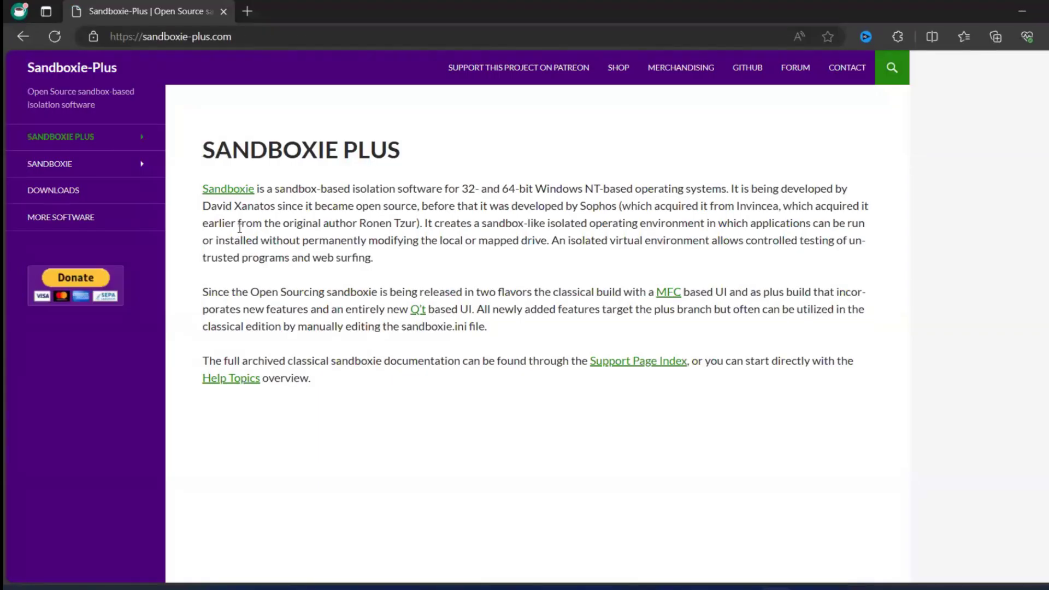
{"action": "left_click", "coordinate": [37, 197]}
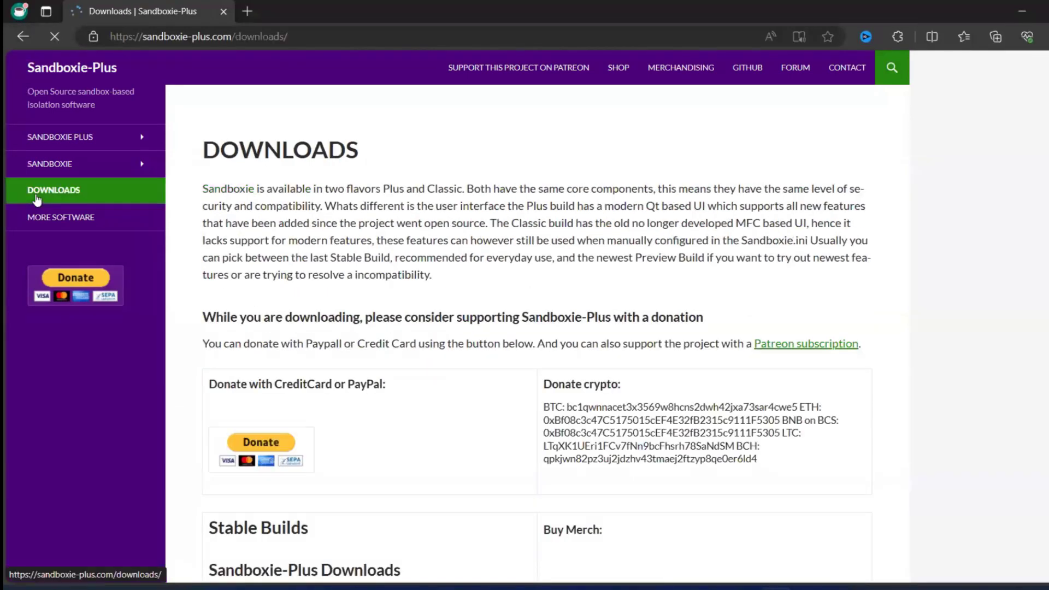
{"action": "scroll", "coordinate": [494, 327], "scroll_direction": "down", "scroll_amount": 6}
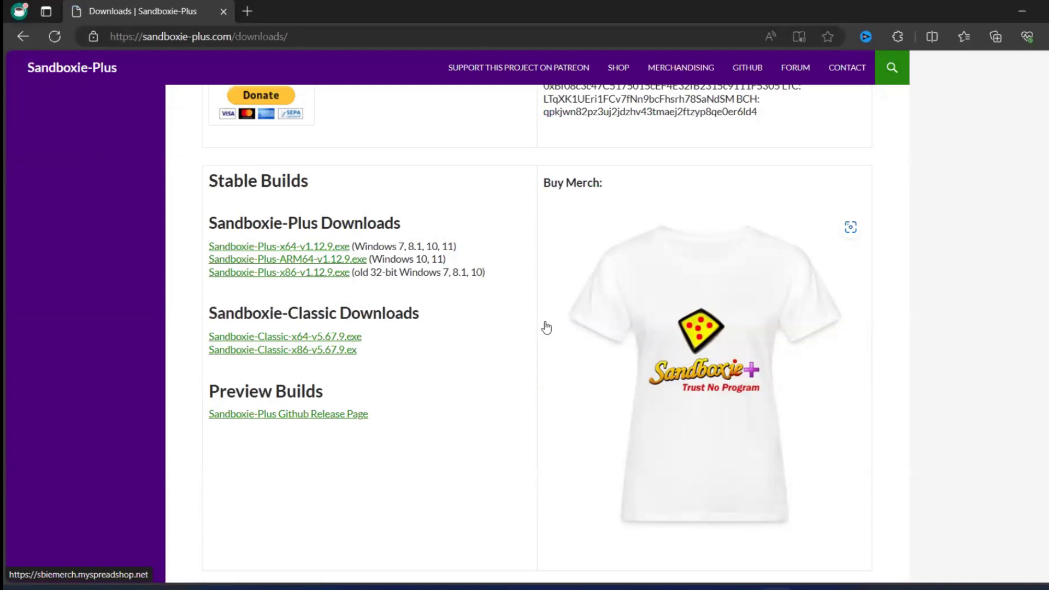
Download and run the Sandboxie-Plus-x64-v1.12.9.exe installer
{"action": "left_click", "coordinate": [327, 247]}
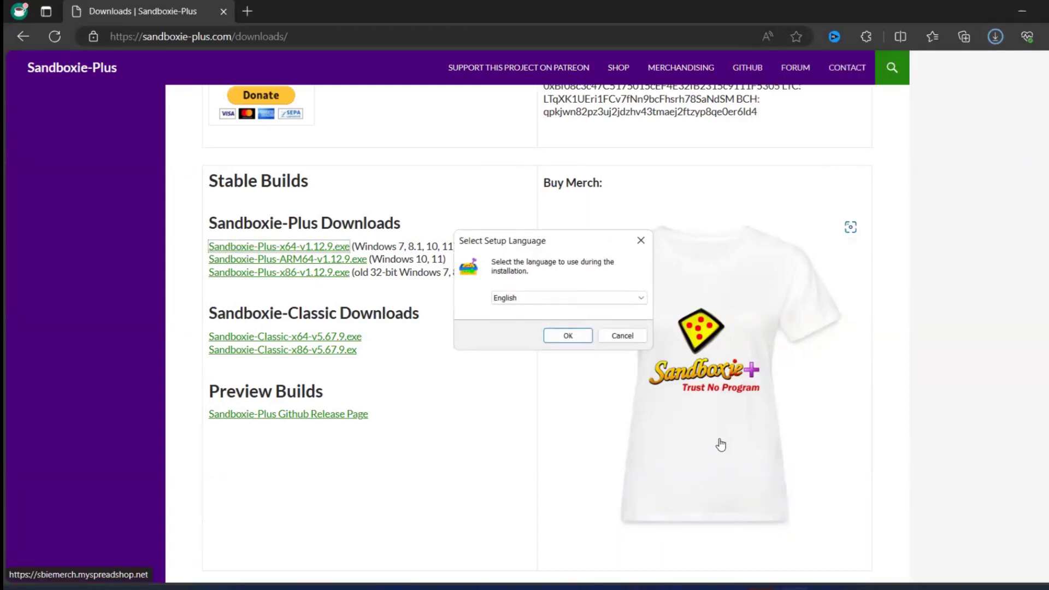
Choose English as the setup language and accept the Sandboxie-Plus license agreement
{"action": "left_click", "coordinate": [568, 335]}
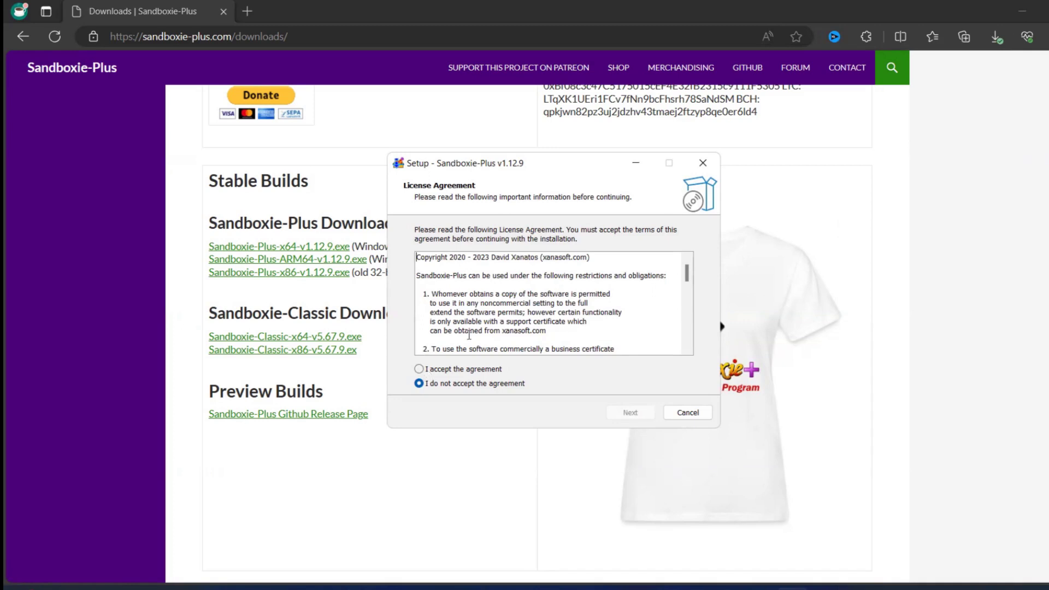
{"action": "scroll", "coordinate": [470, 332], "scroll_direction": "down", "scroll_amount": 4}
{"action": "scroll", "coordinate": [471, 332], "scroll_direction": "down", "scroll_amount": 5}
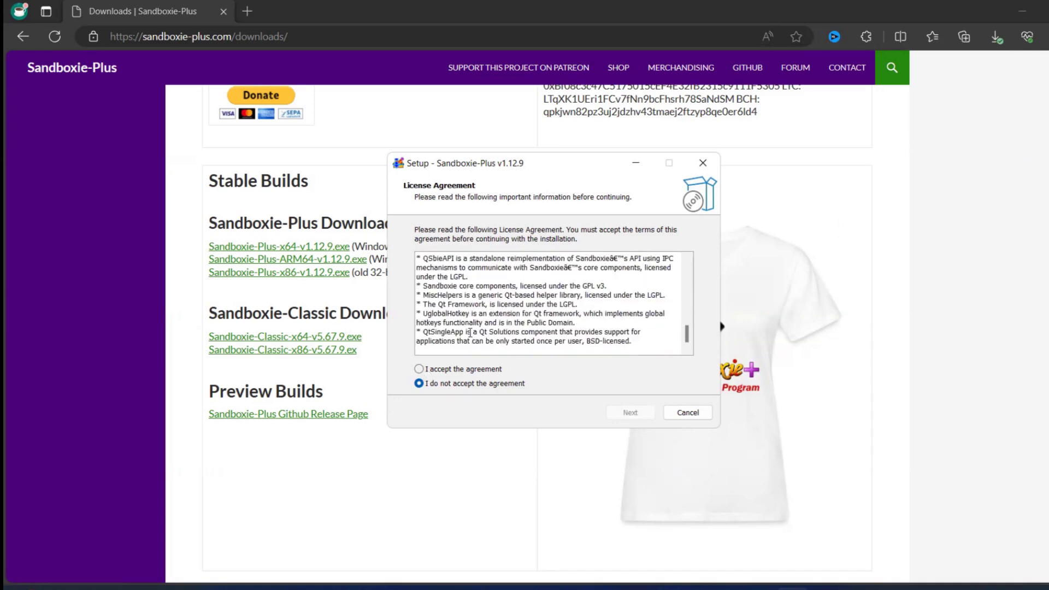
{"action": "left_click", "coordinate": [419, 369]}
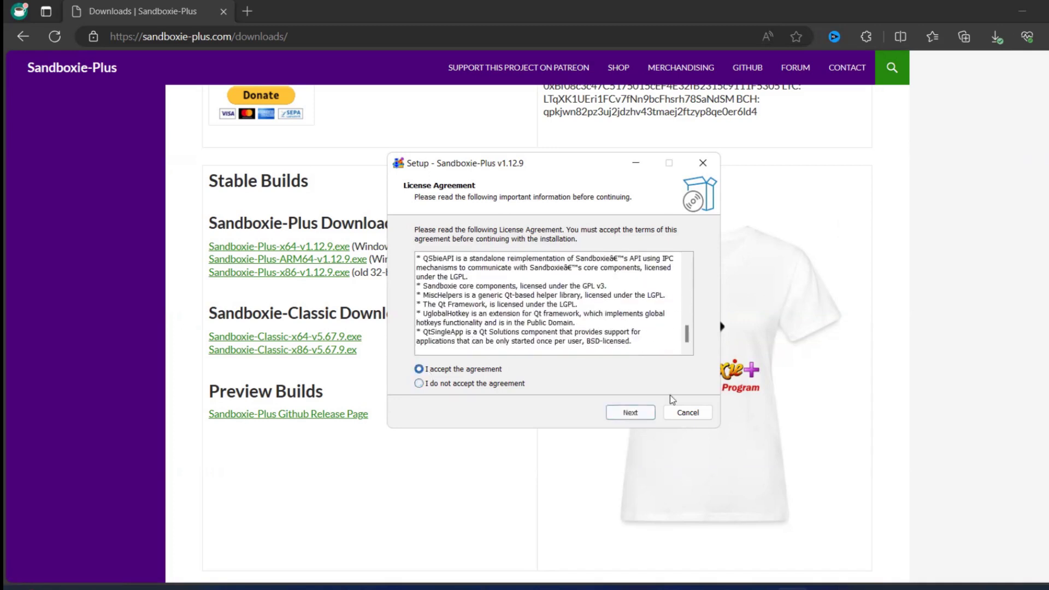
{"action": "left_click", "coordinate": [630, 413]}
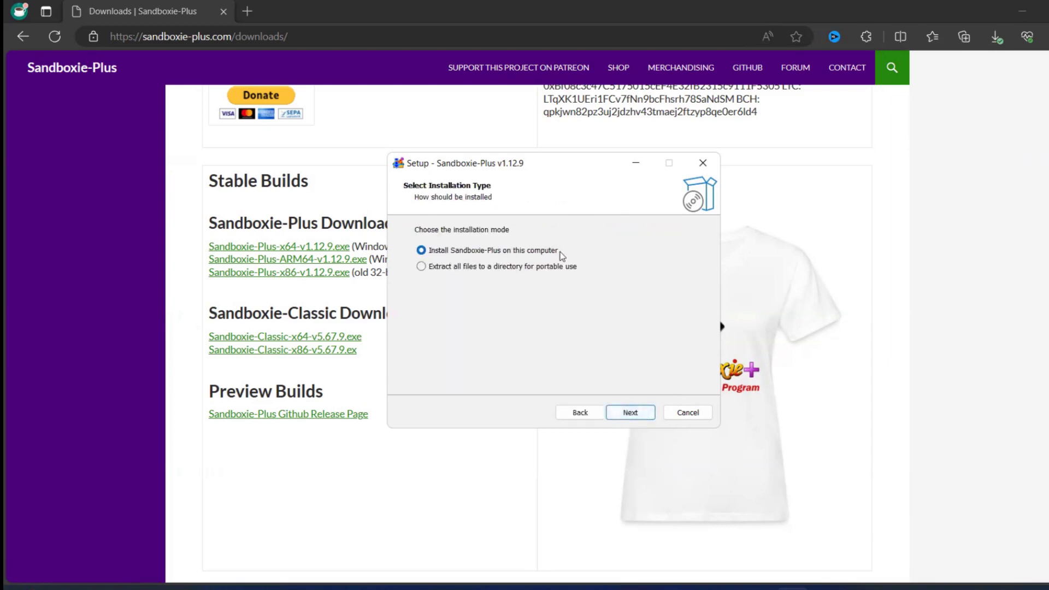
Install into C:\Program Files\Sandboxie-Plus, keeping the default folder, Start Menu and tasks
{"action": "left_click", "coordinate": [625, 416]}
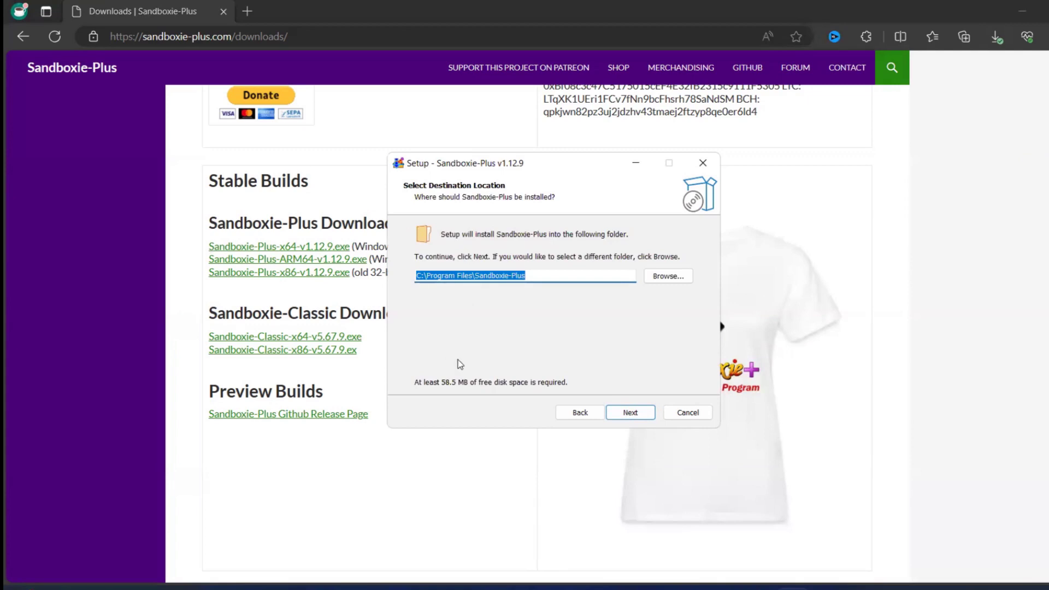
{"action": "left_click", "coordinate": [633, 415]}
{"action": "left_click", "coordinate": [628, 414]}
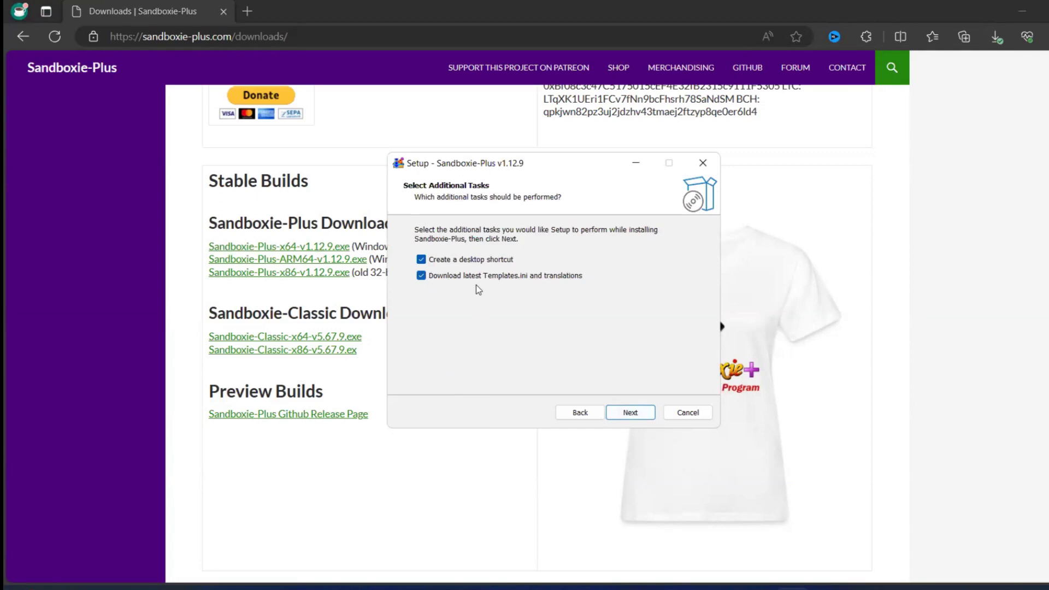
{"action": "left_click", "coordinate": [630, 414]}
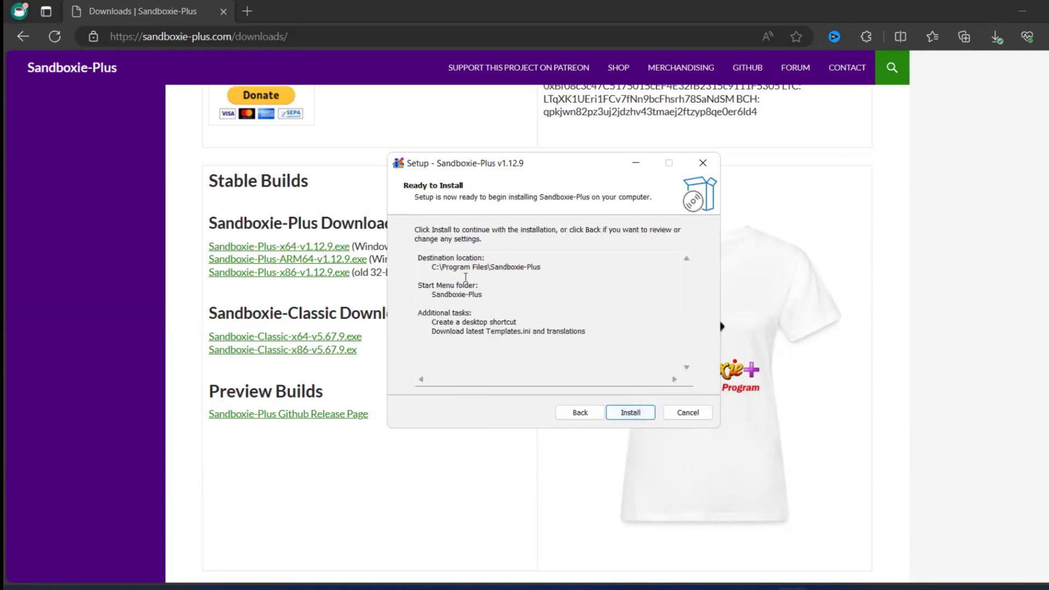
{"action": "left_click", "coordinate": [635, 412]}
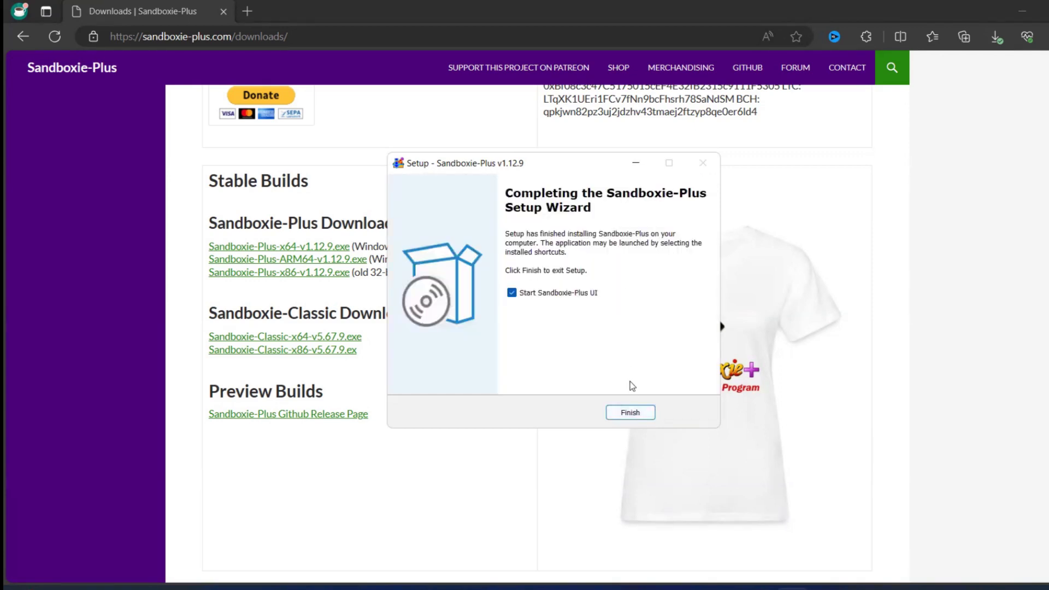
Run the first-run wizard for personal use, keeping the advanced UI, shell integration and stable-channel updates
{"action": "left_click", "coordinate": [631, 413]}
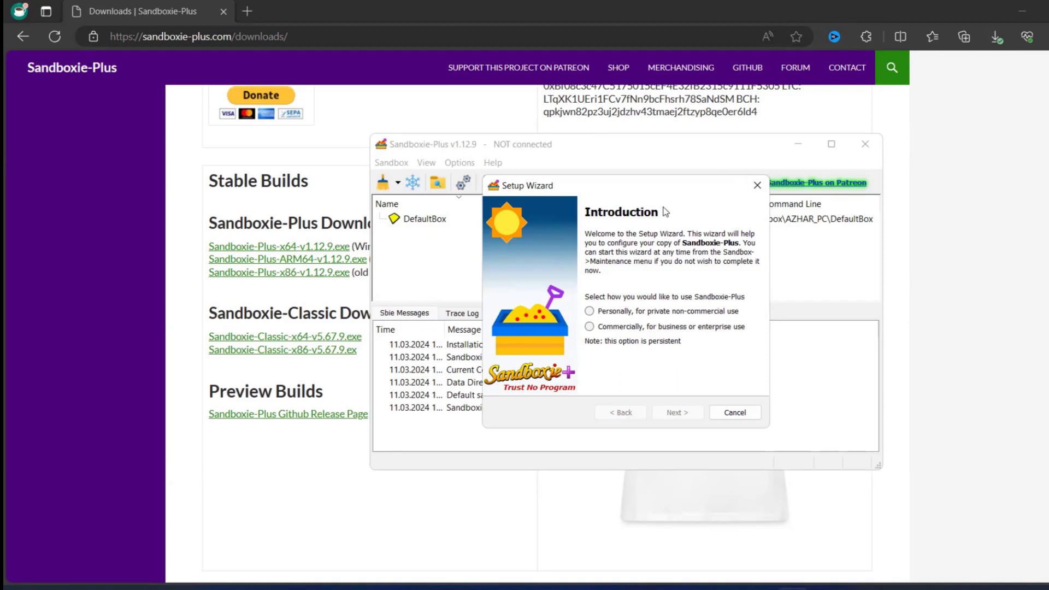
{"action": "left_click", "coordinate": [589, 311]}
{"action": "left_click", "coordinate": [672, 414]}
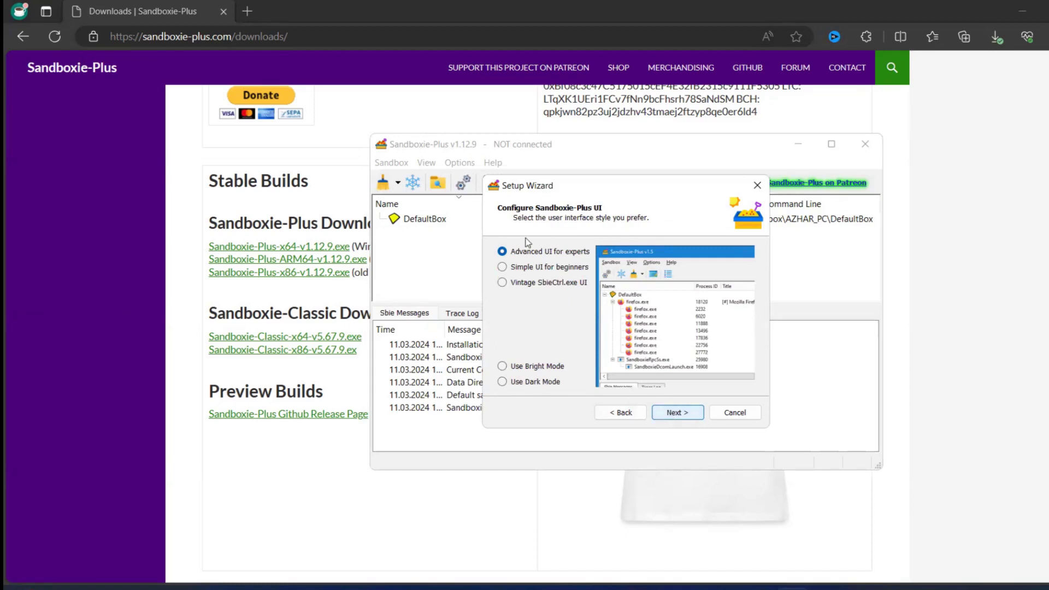
{"action": "left_click", "coordinate": [680, 417]}
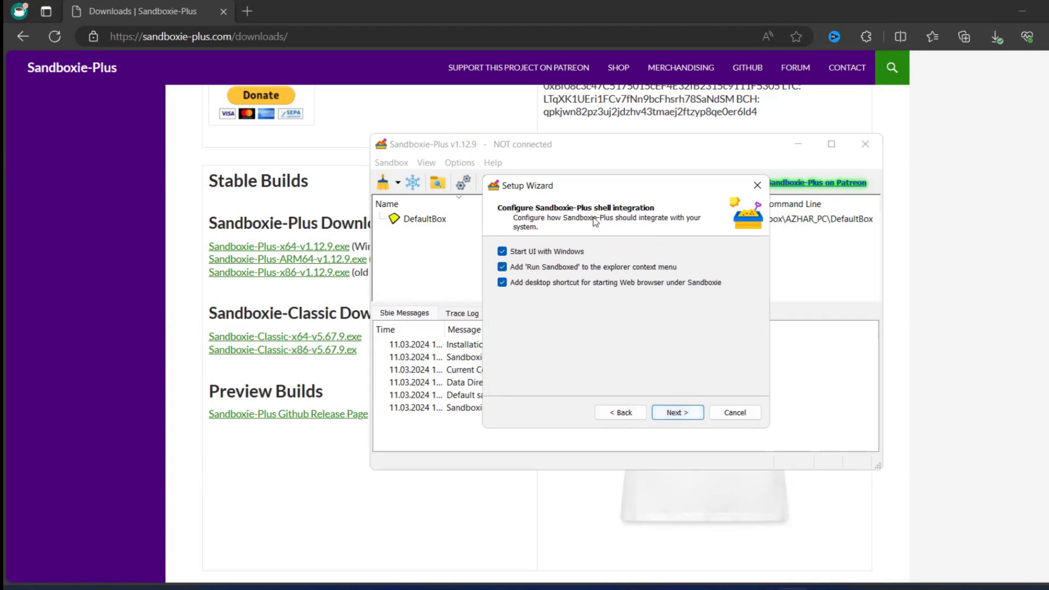
{"action": "left_click", "coordinate": [675, 417]}
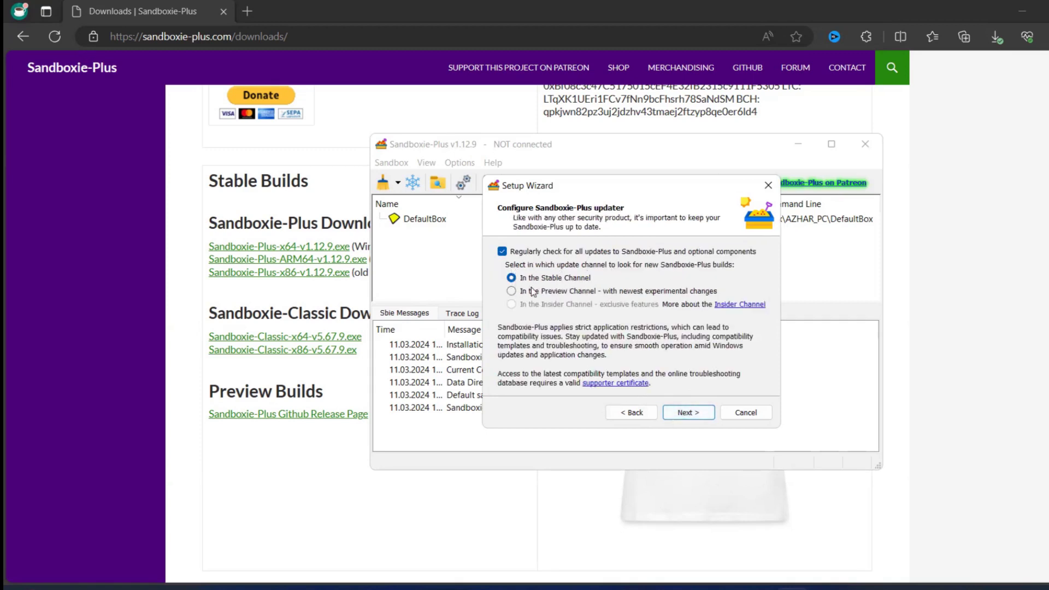
{"action": "left_click", "coordinate": [687, 407]}
{"action": "left_click", "coordinate": [688, 414]}
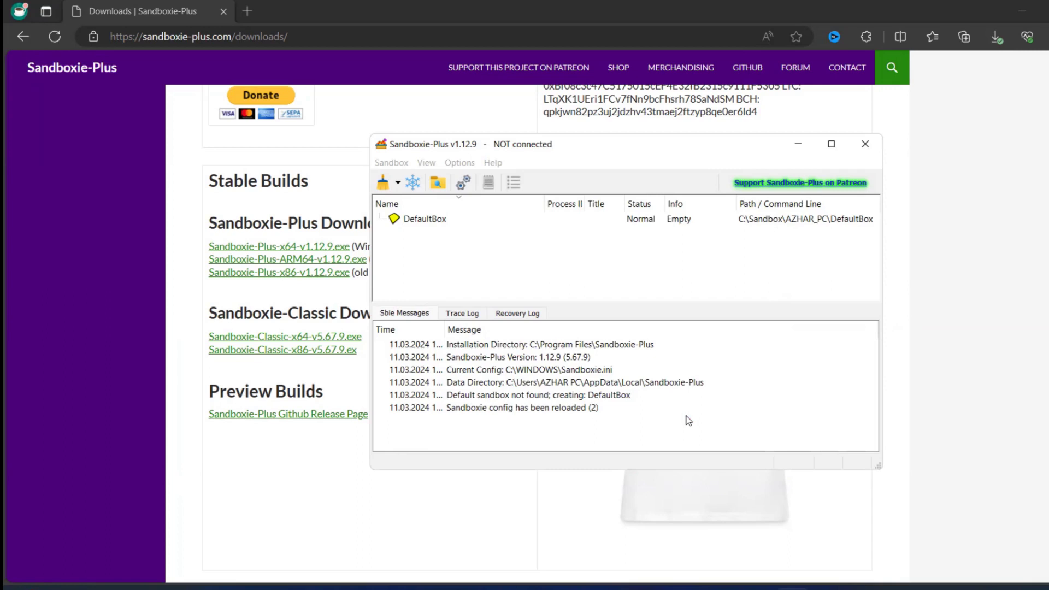
Run the Default Web Browser inside DefaultBox via Run > Standard Applications
{"action": "left_click", "coordinate": [428, 219]}
{"action": "right_click", "coordinate": [427, 223]}
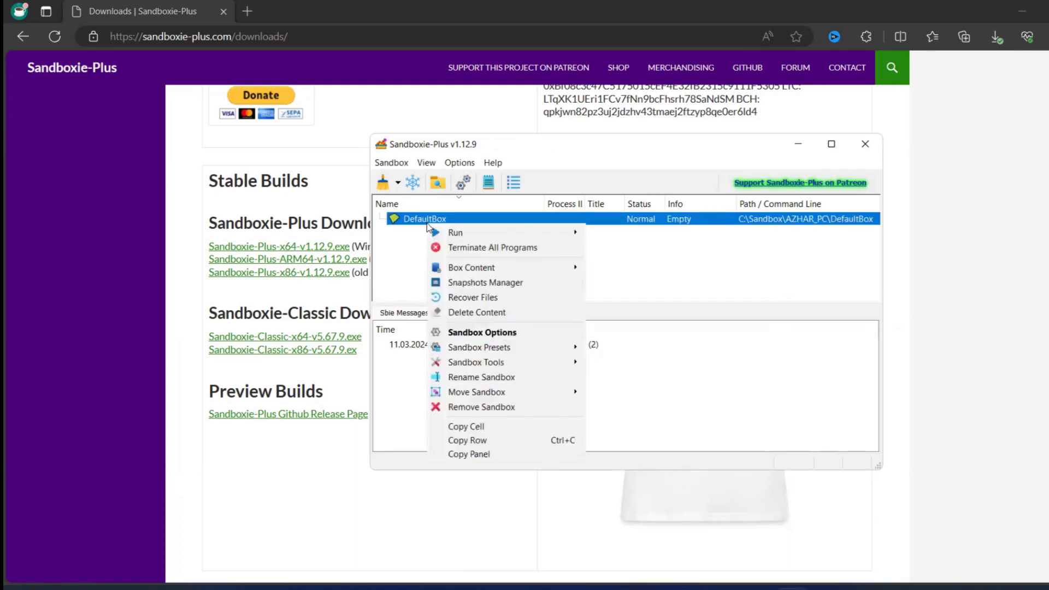
{"action": "right_click", "coordinate": [563, 223]}
{"action": "mouse_move", "coordinate": [588, 230]}
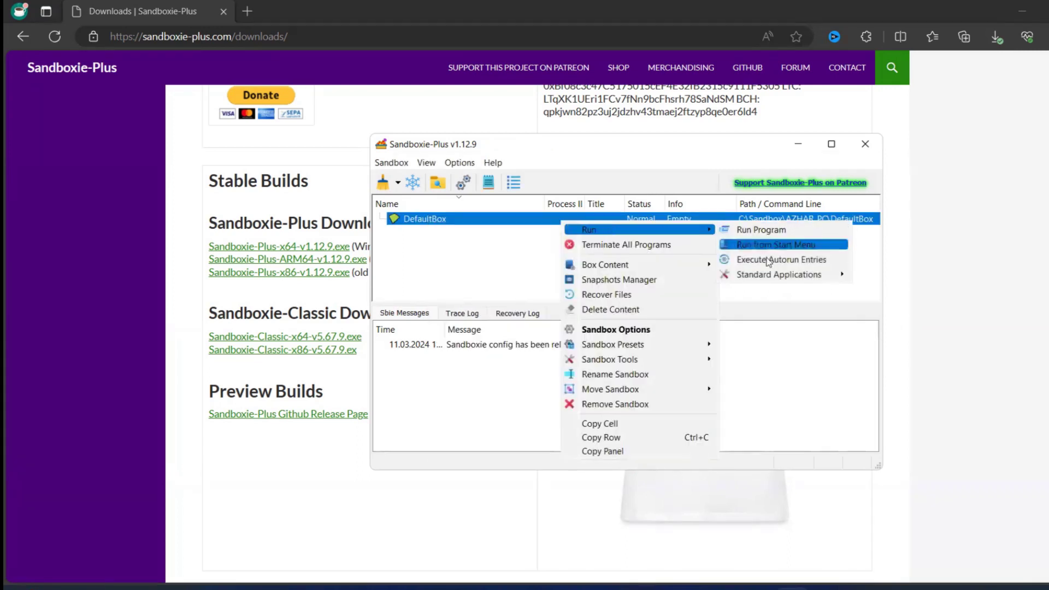
{"action": "mouse_move", "coordinate": [775, 277]}
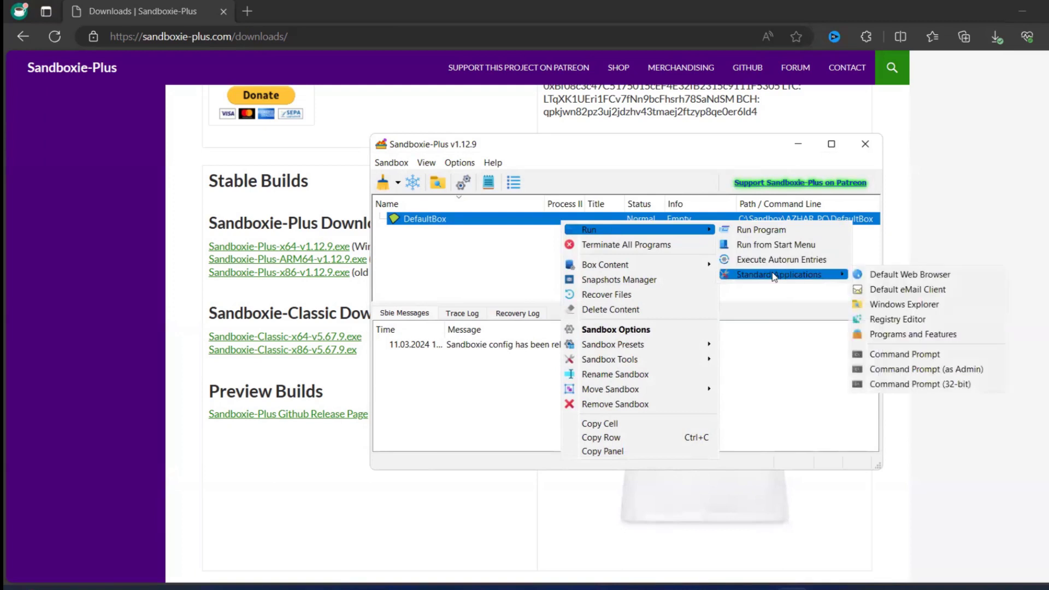
{"action": "left_click", "coordinate": [878, 276]}
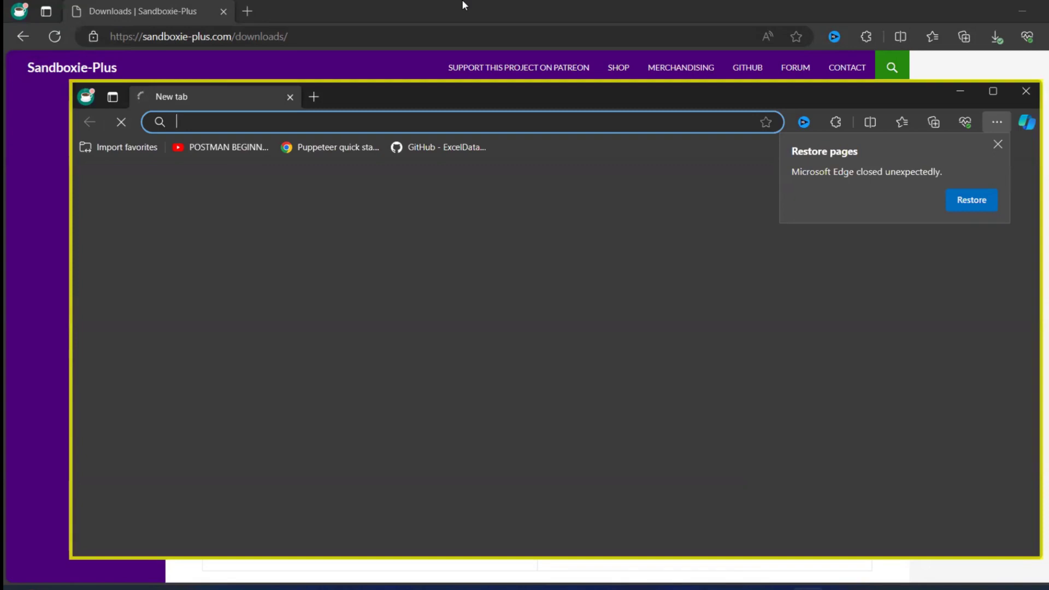
Load google.co.in in the sandboxed Edge window from the 'goo' address-bar suggestion
{"action": "type", "text": "google.co.in"}
{"action": "key", "text": "Return"}
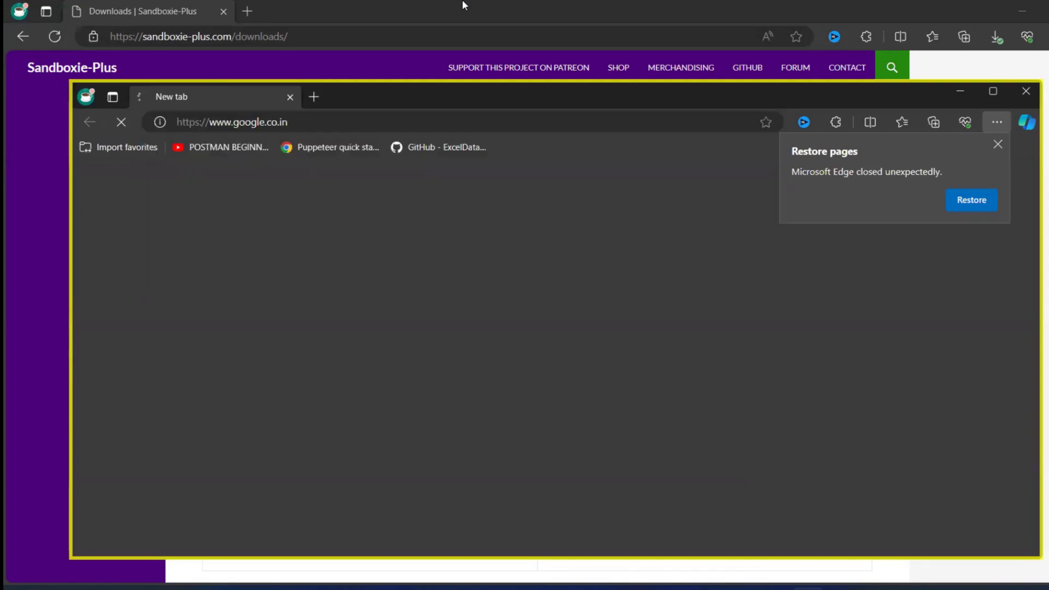